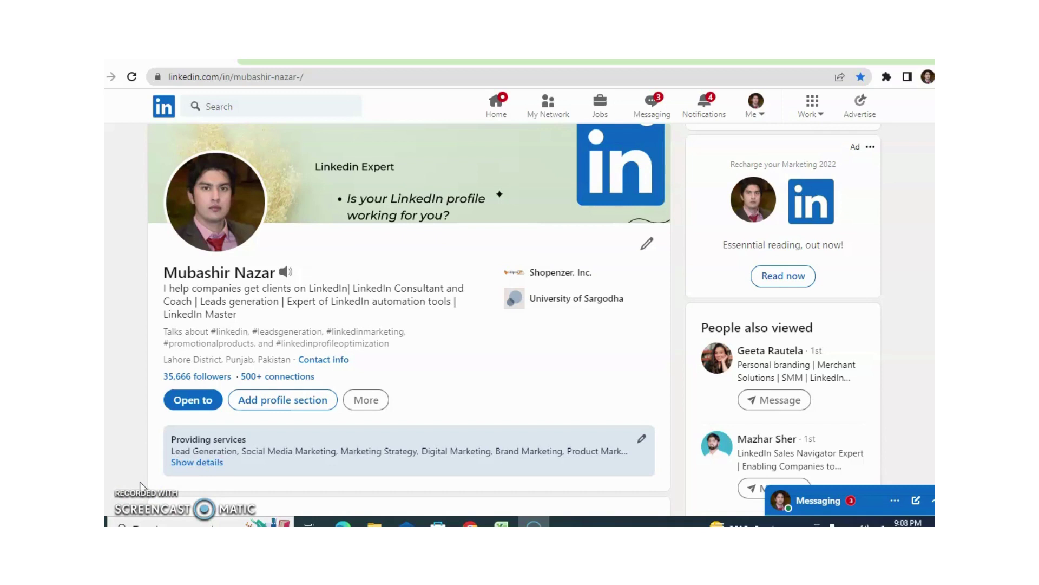
Open LinkedIn Help from the Me menu in its own browser tab
click(755, 121)
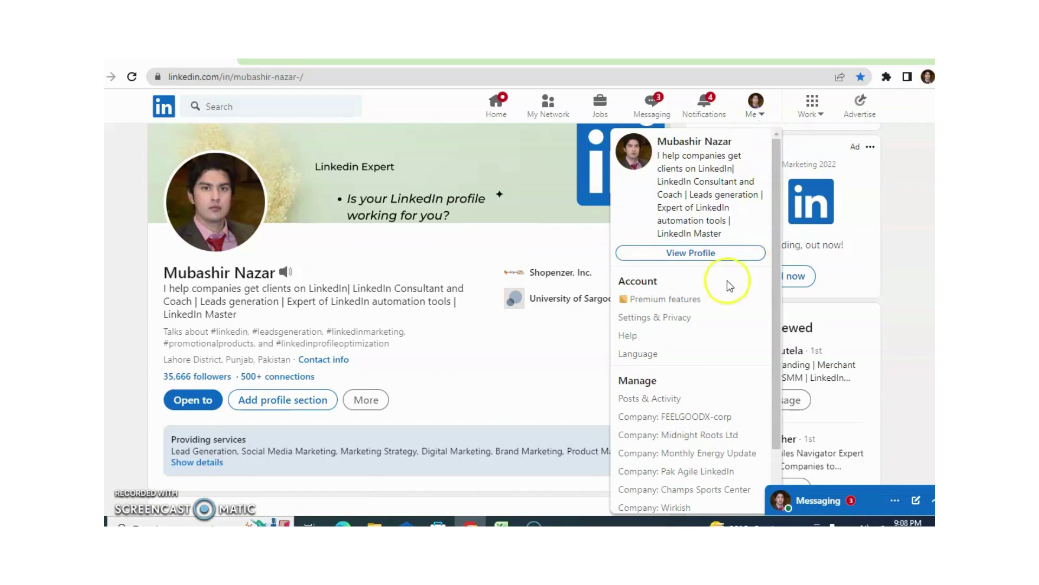
click(631, 339)
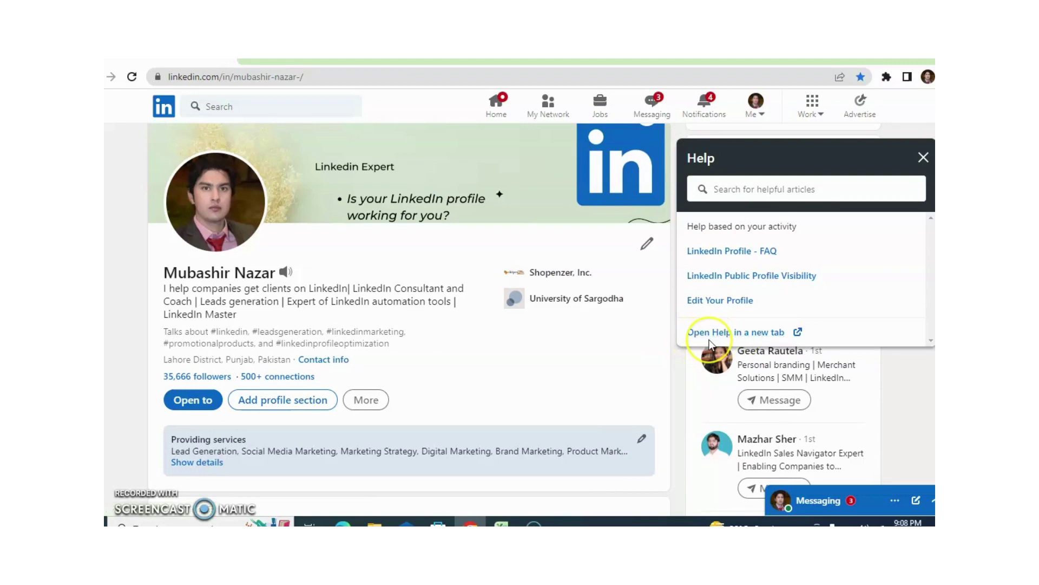
click(750, 332)
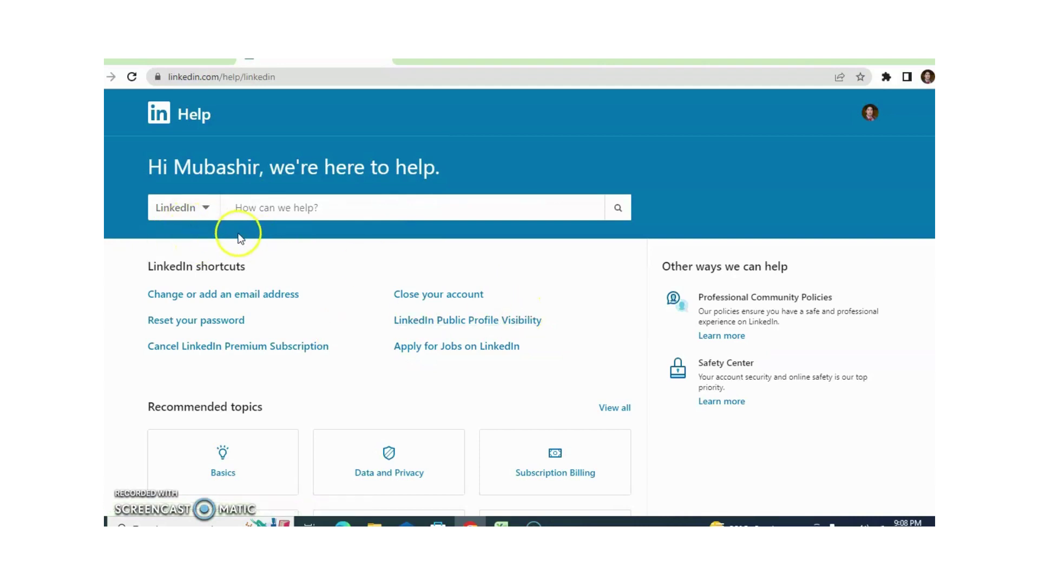
click(207, 213)
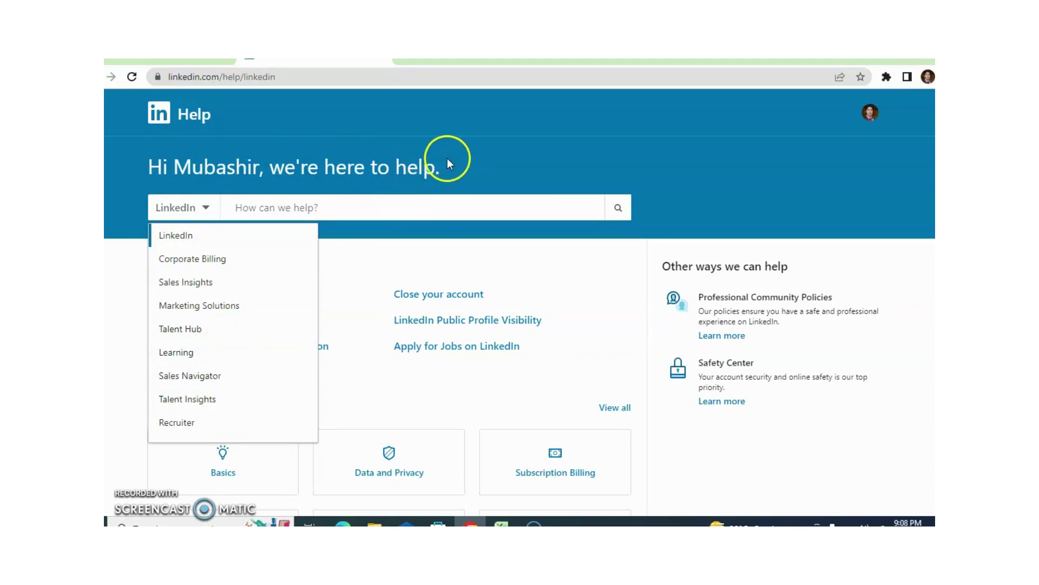
click(471, 151)
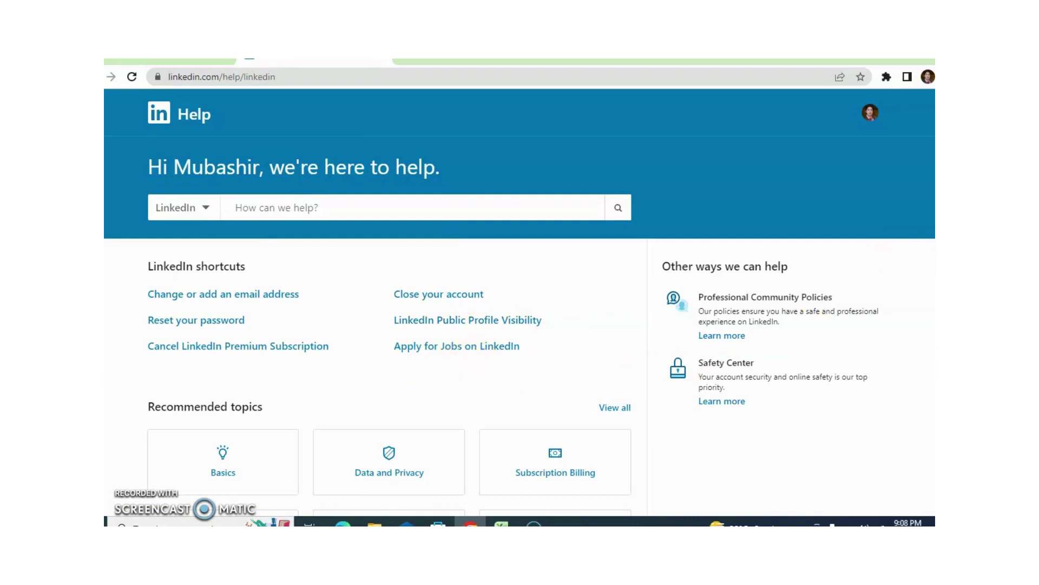
Scroll the Help Center page down to the footer with the contact and live chat links
scroll(520, 300, down, 3)
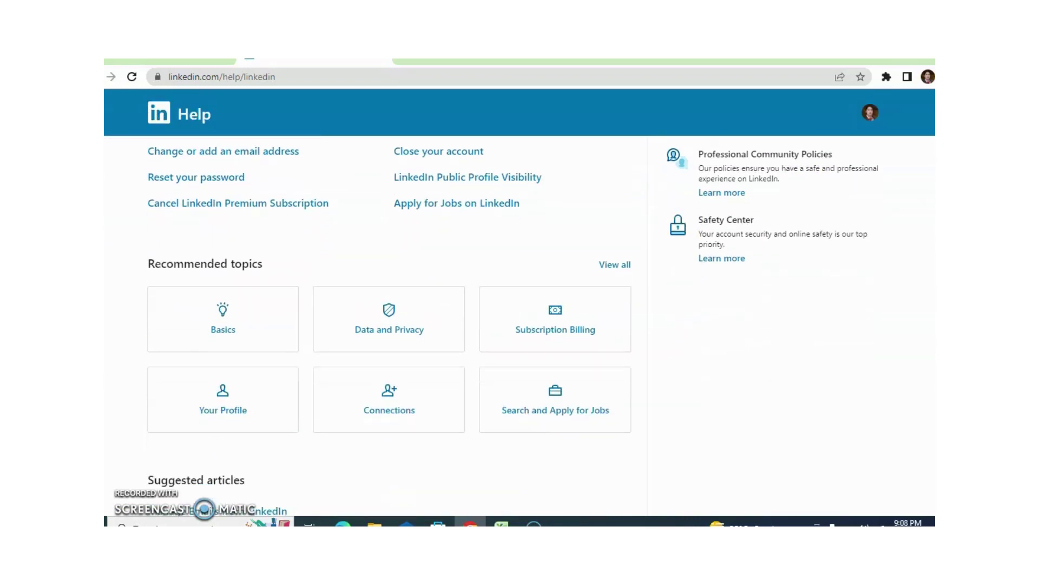
scroll(520, 300, down, 7)
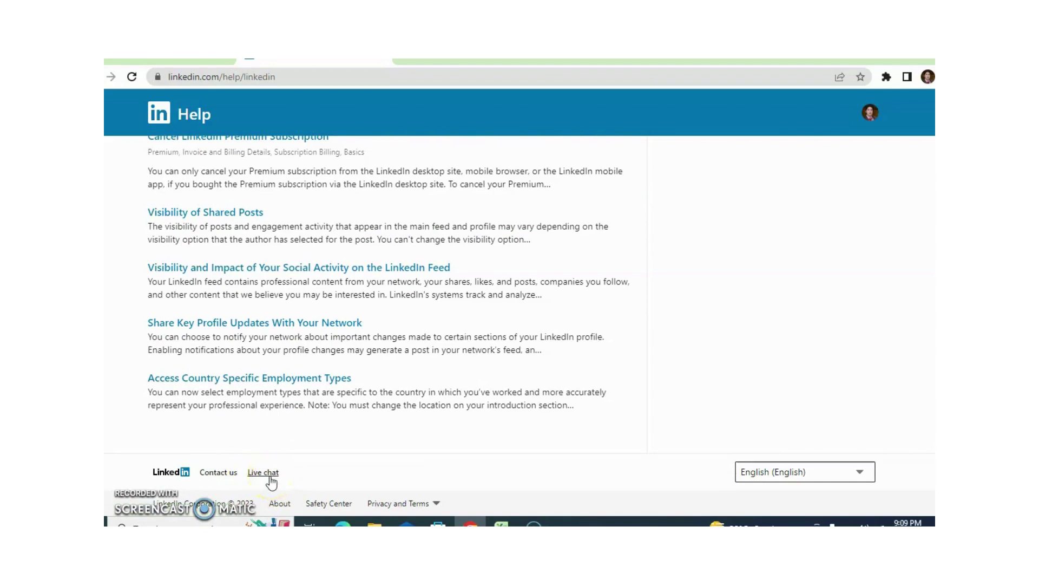
Start a live chat and send the question about monthly InMails to open profiles
click(271, 477)
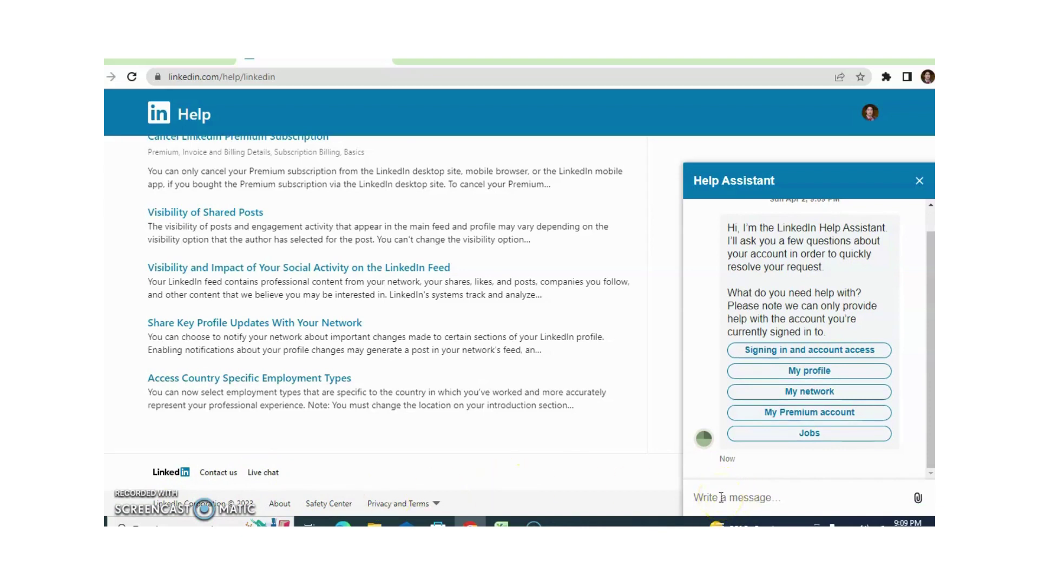
text(how many inmails i can send per month only to free to open profile)
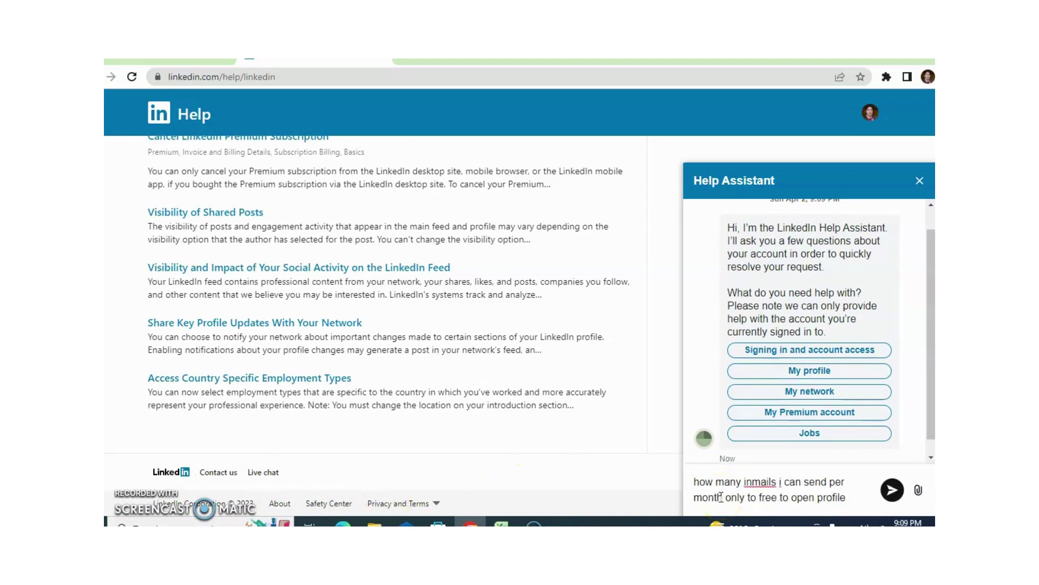
click(901, 490)
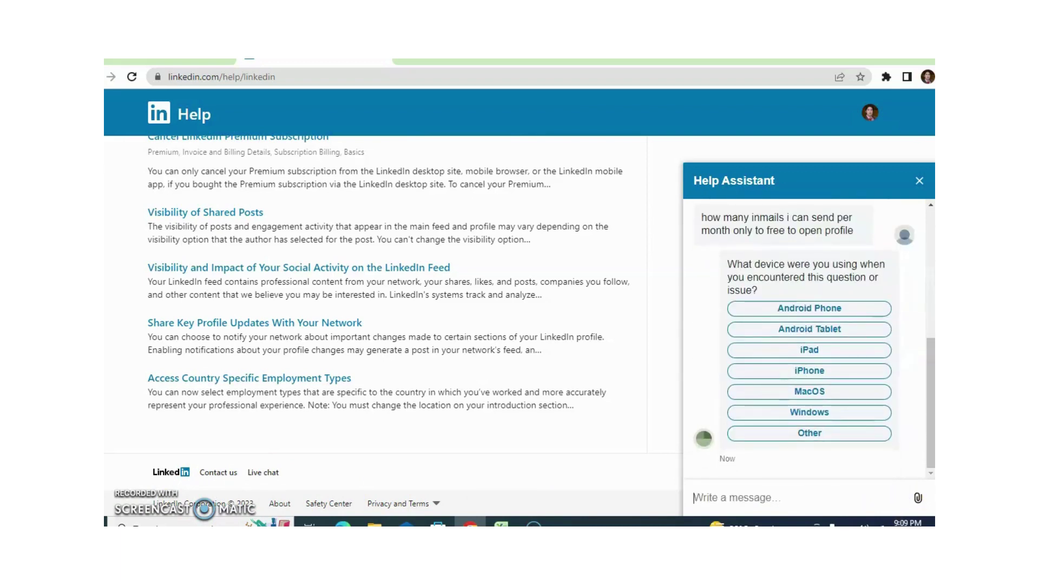
Answer the device question with 'Other' and send the assistant a description of the issue
click(855, 434)
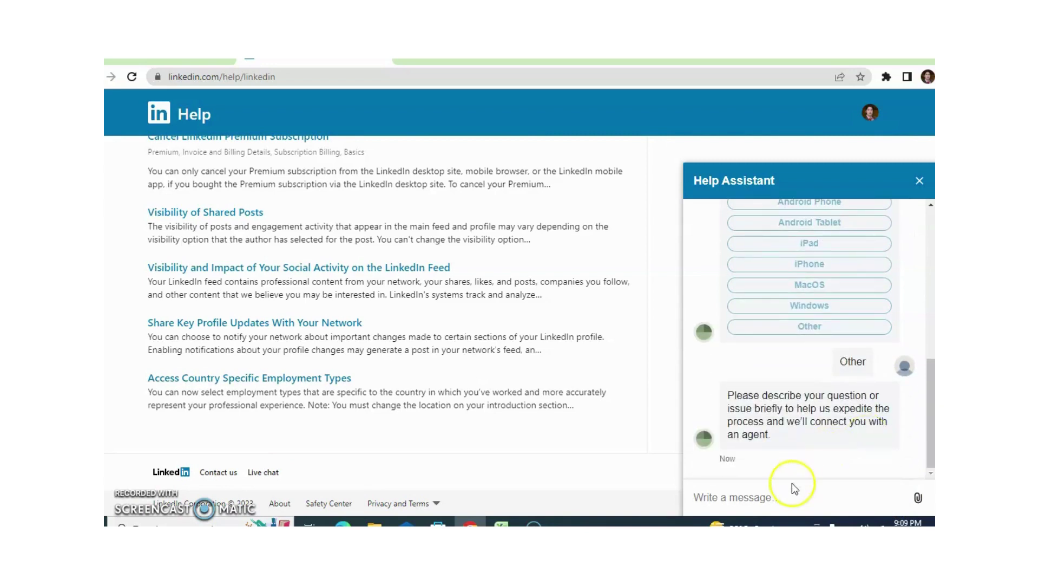
click(769, 512)
text(how many inmails i can send per month only to free to open profile)
click(898, 483)
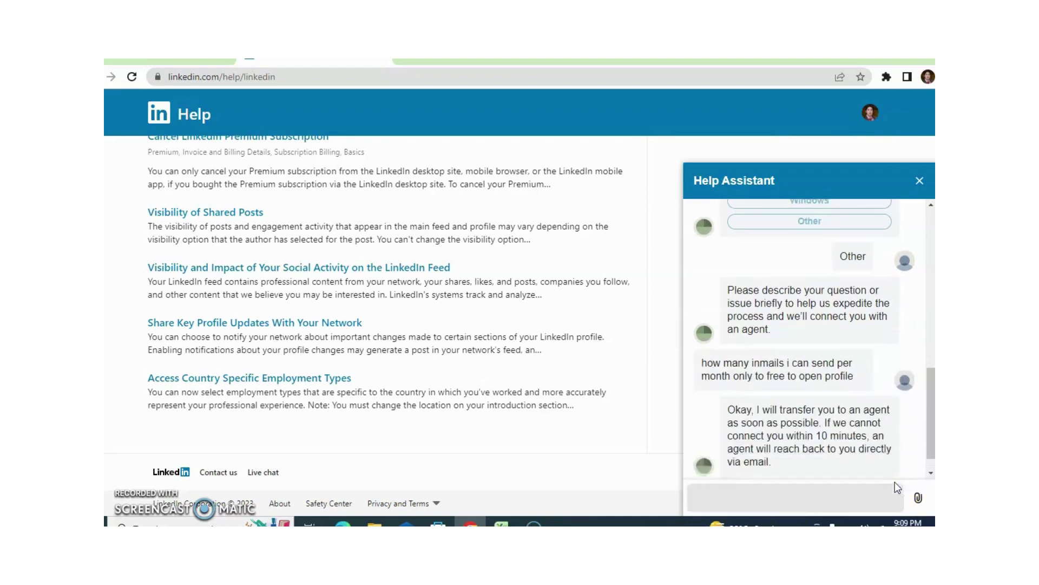
Send the support agent the question about how many InMails can go to open profiles monthly
click(622, 464)
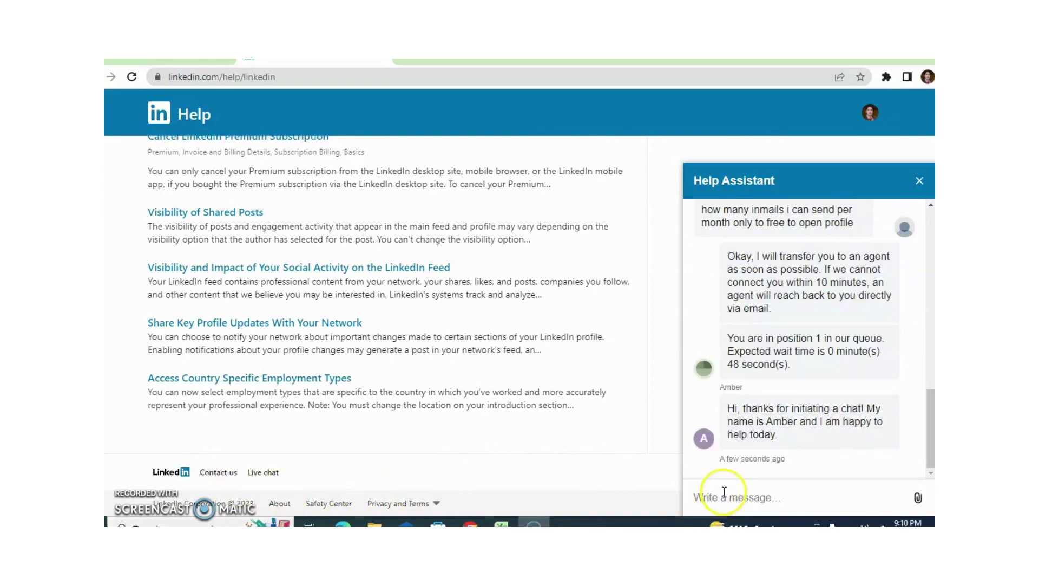
click(724, 492)
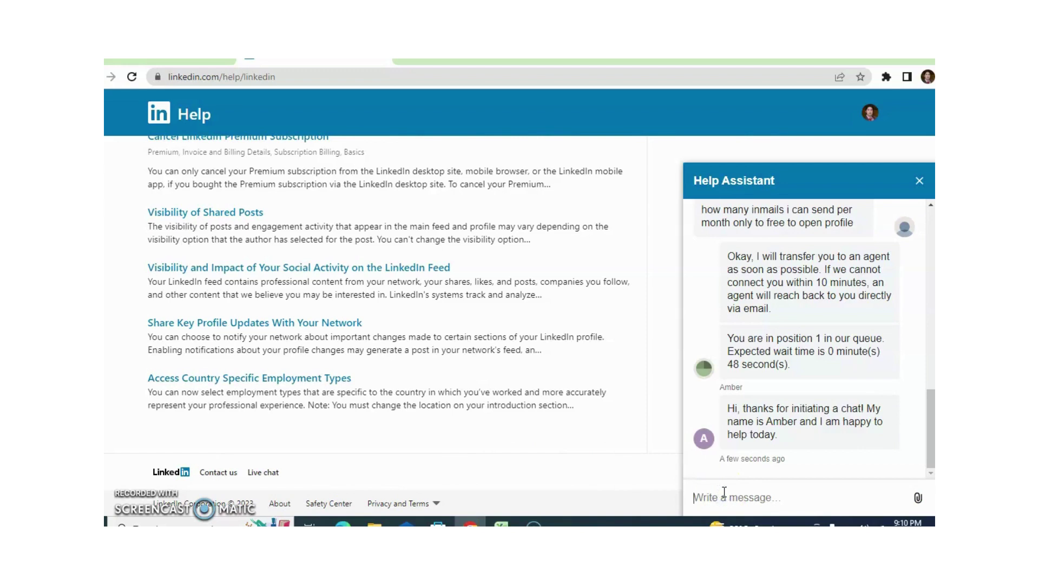
text(how many inmails i can send per month only to free to open profile)
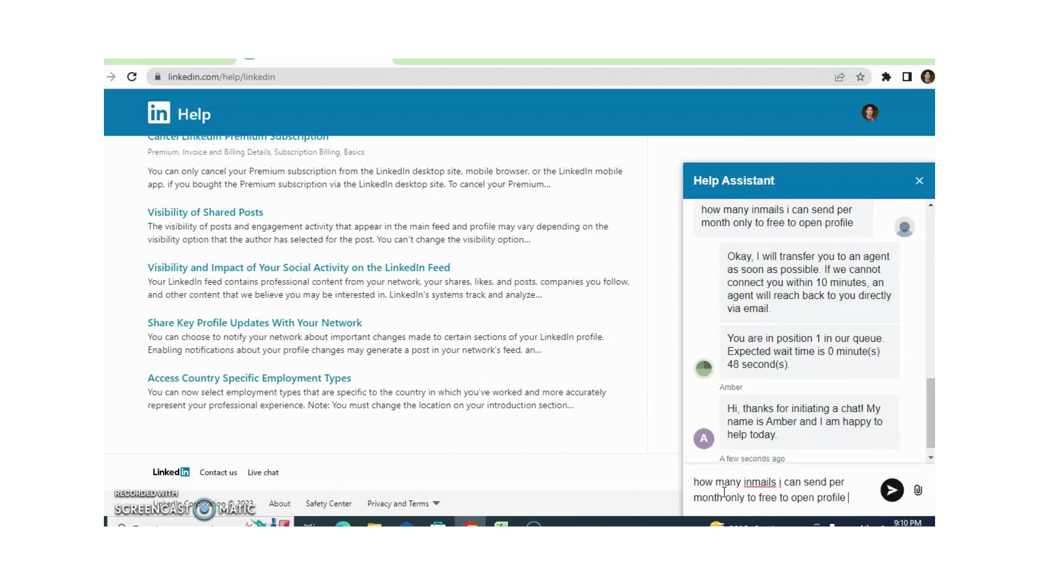
click(892, 491)
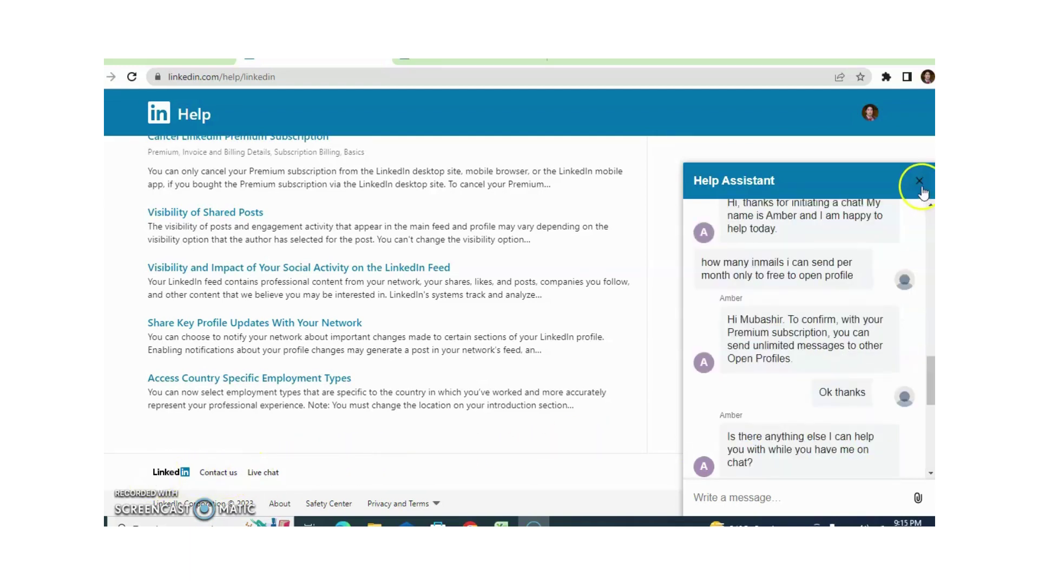
End the chat, then choose Contact us and 'Contact us about something else'
click(921, 183)
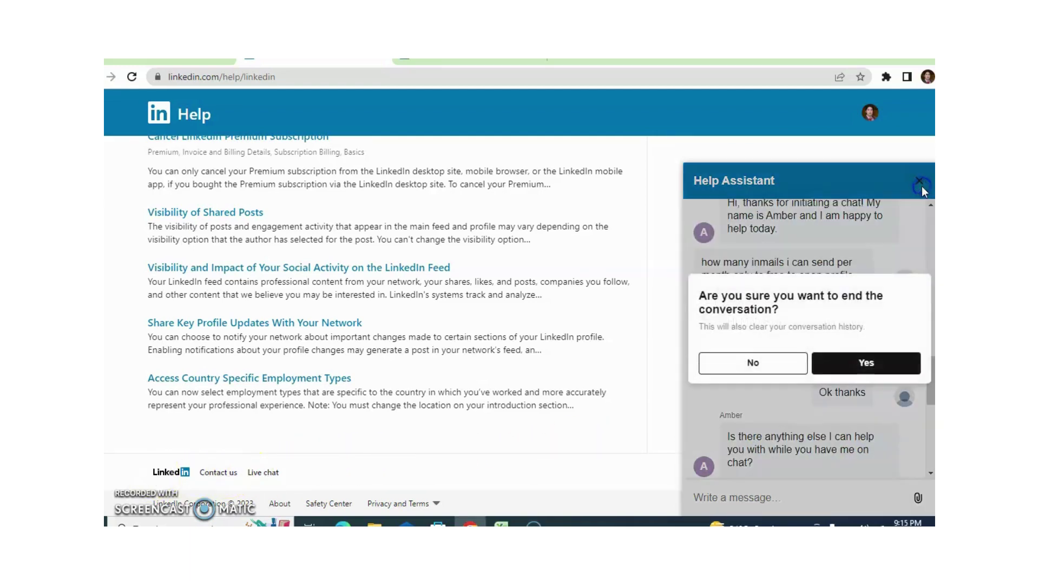
click(843, 360)
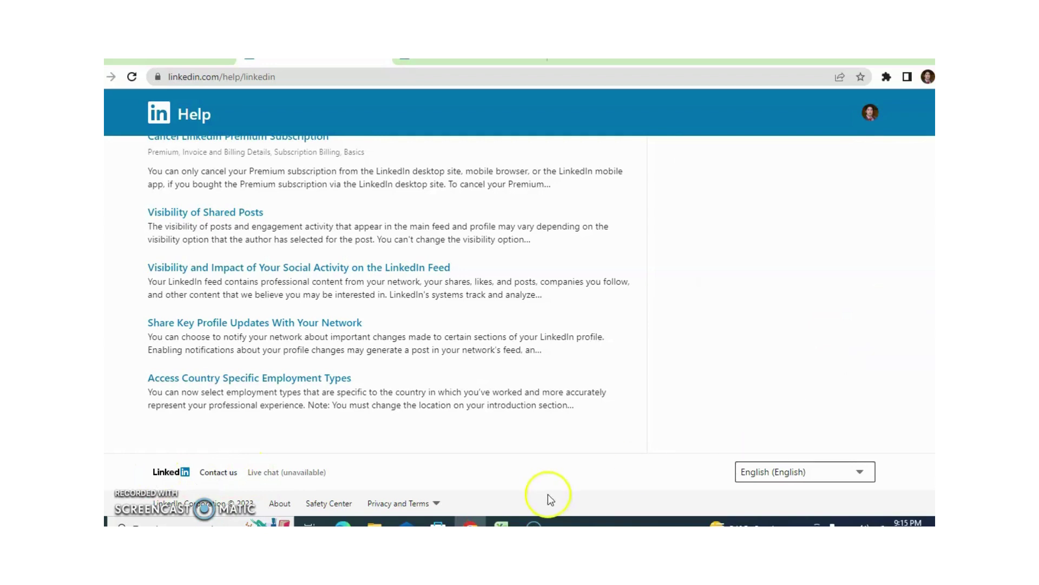
click(225, 481)
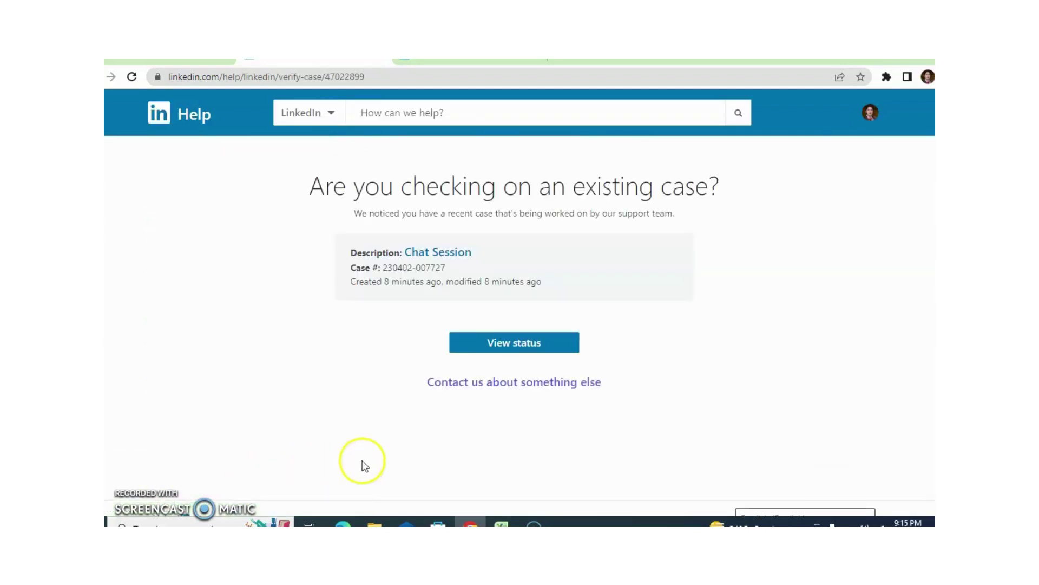
click(534, 385)
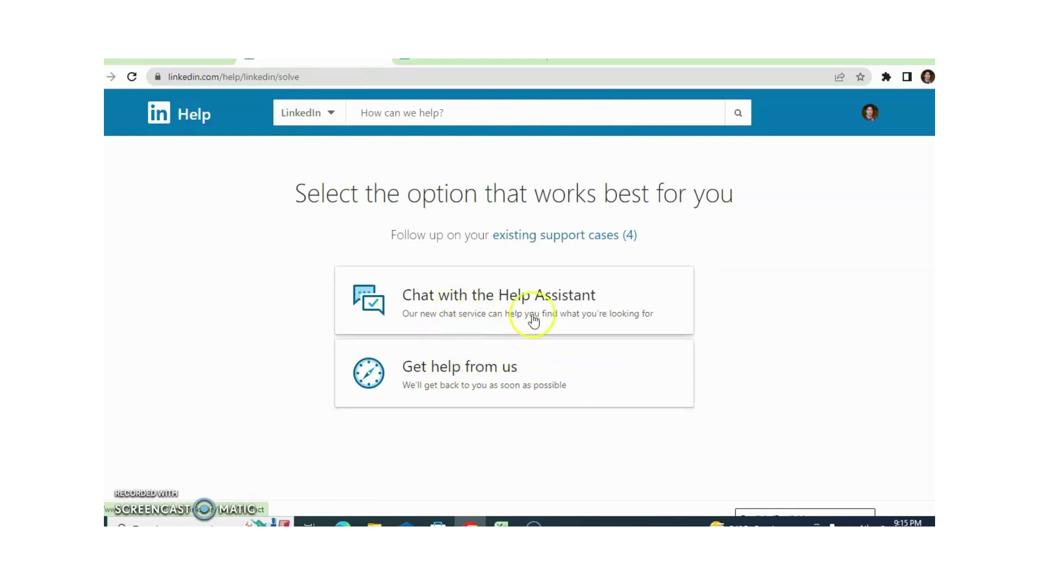
Ask the support team directly, choosing the Other category with 'hdf' as the help topic
click(493, 383)
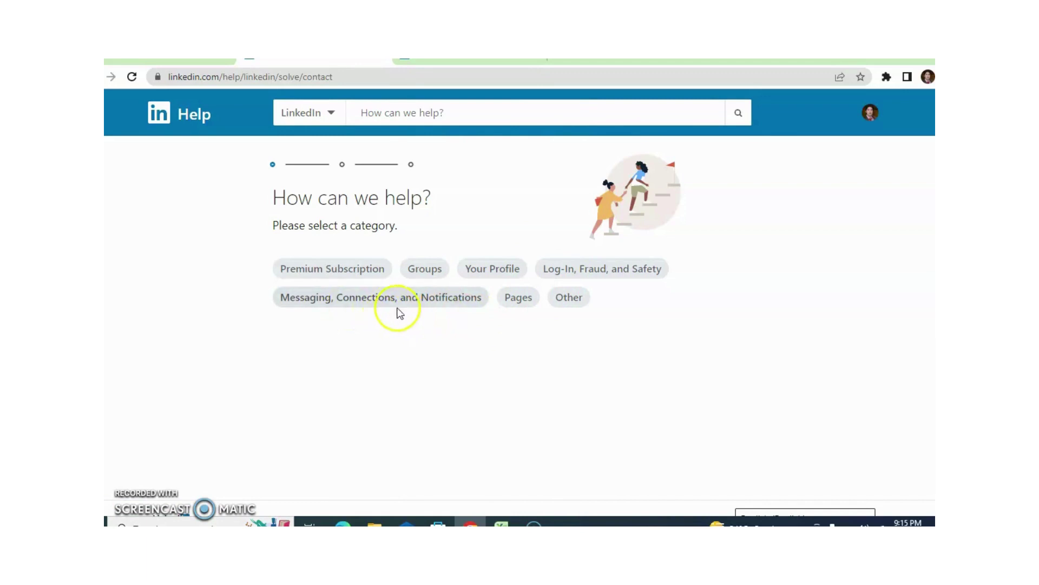
click(565, 301)
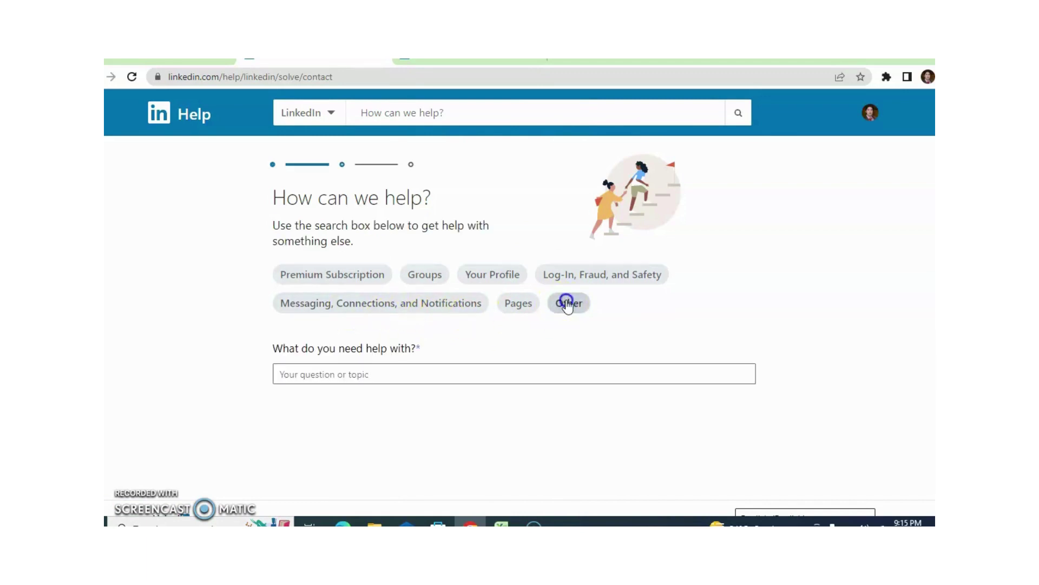
click(512, 370)
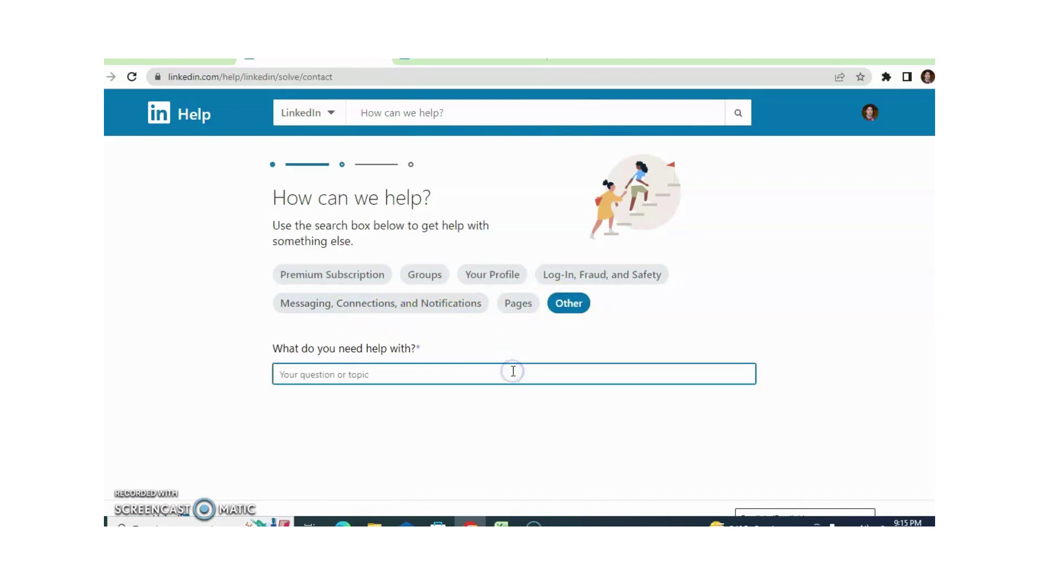
text(hdf)
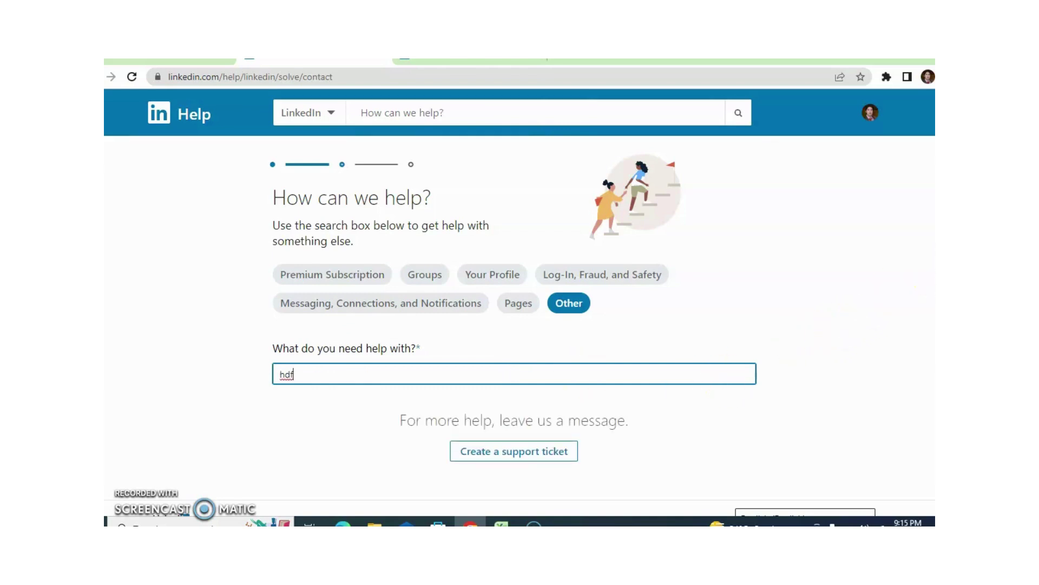
scroll(545, 329, down, 1)
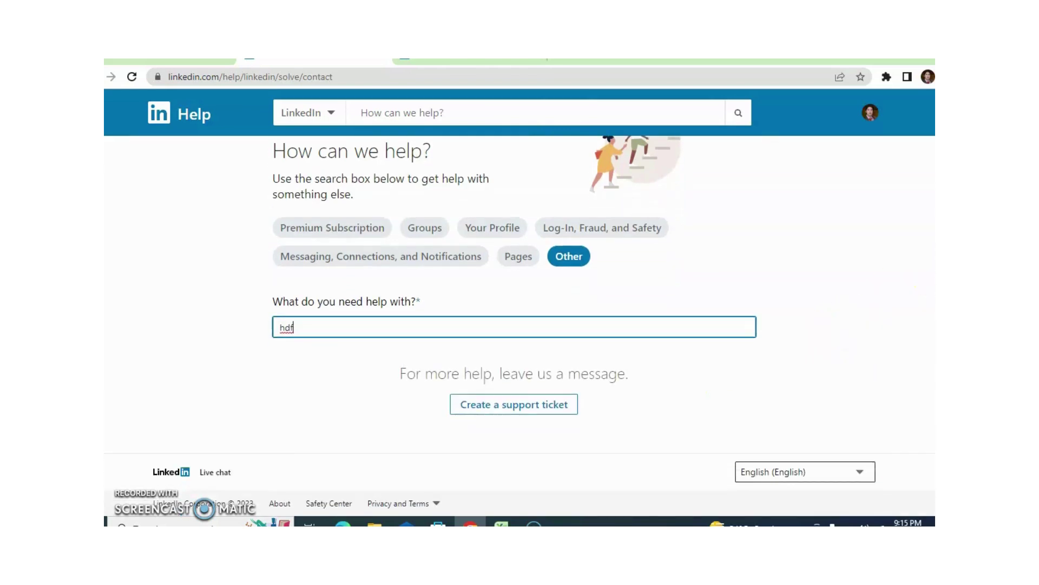
Open the 'Create a support ticket' form and choose Other as the Issue Type
click(498, 407)
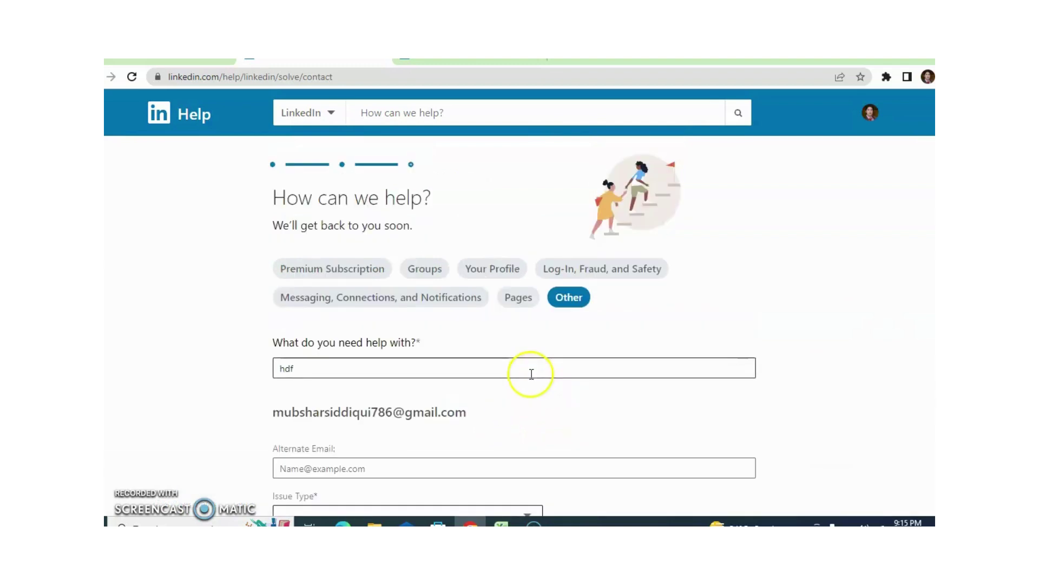
scroll(520, 324, down, 2)
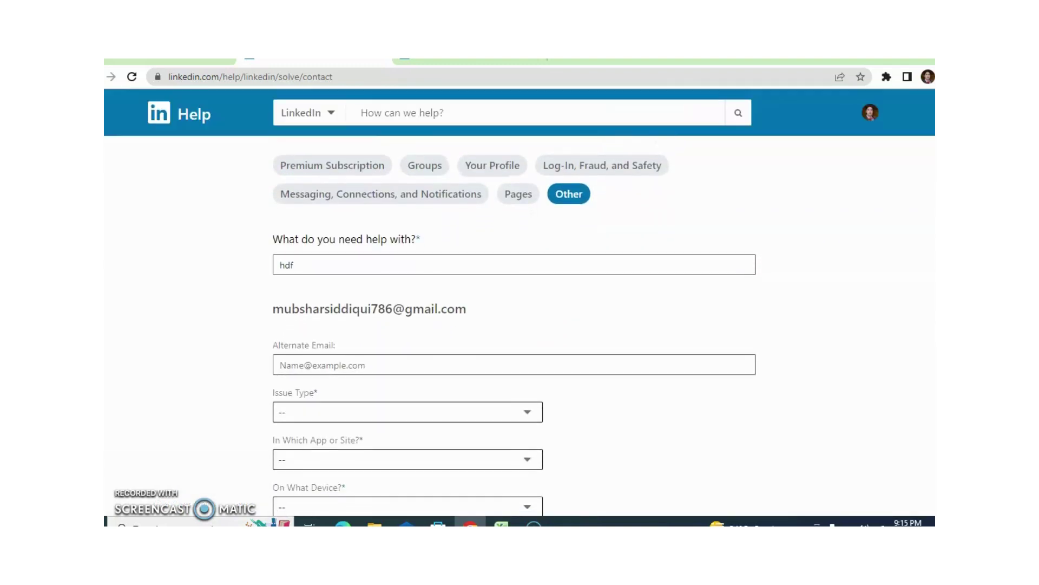
click(516, 414)
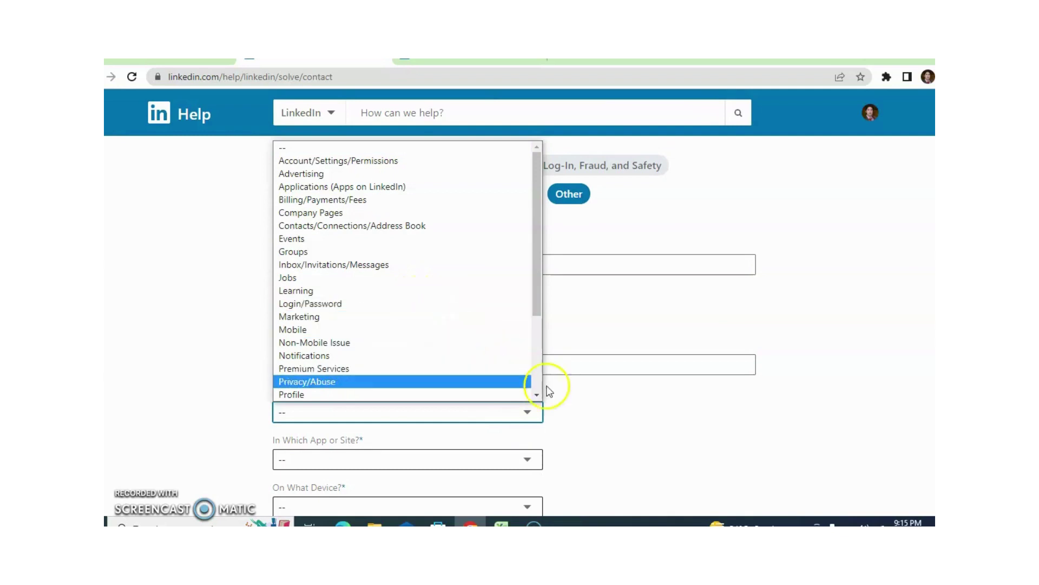
click(596, 425)
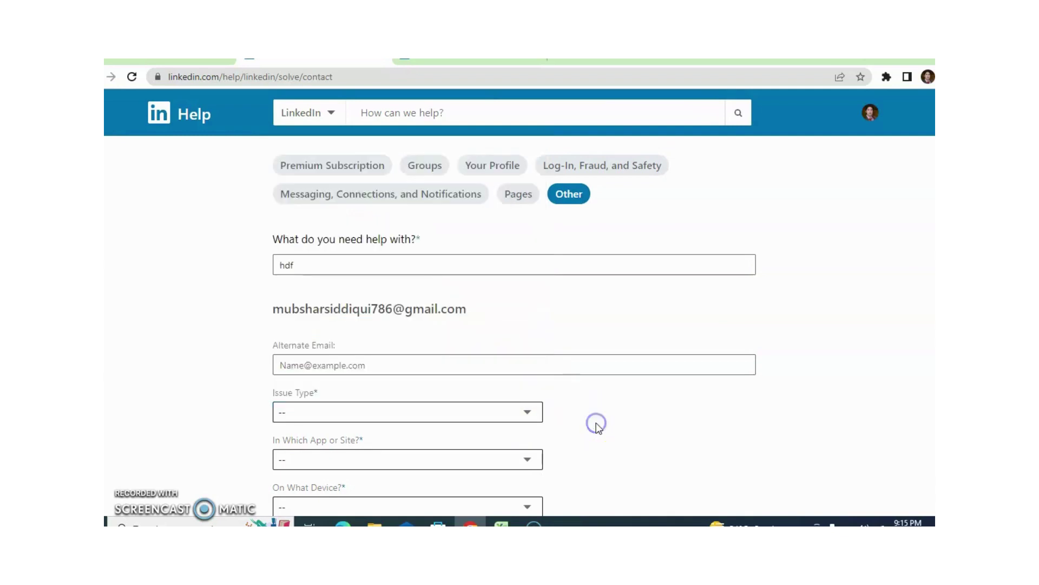
click(502, 420)
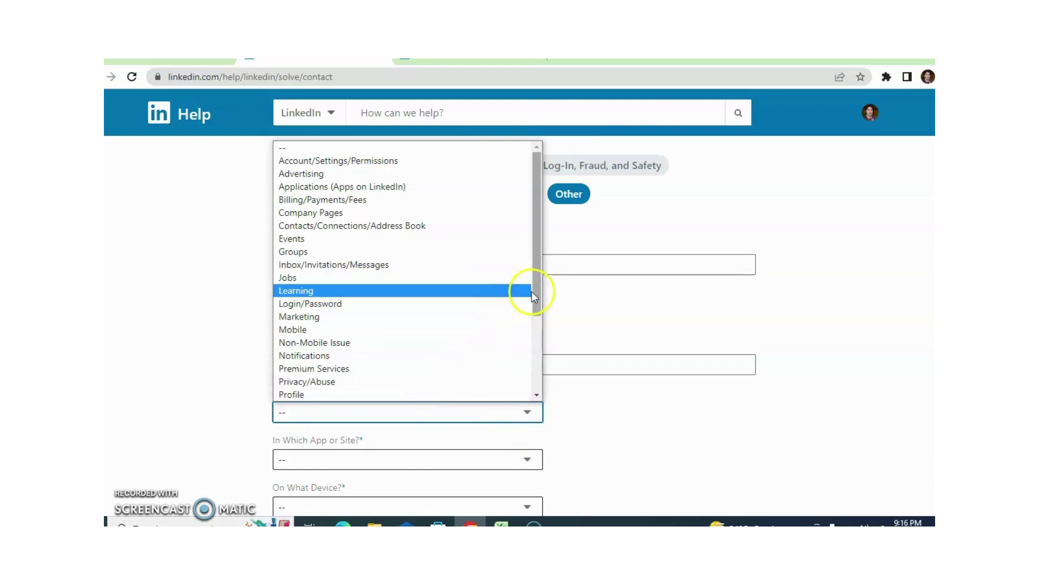
drag(538, 301, 538, 387)
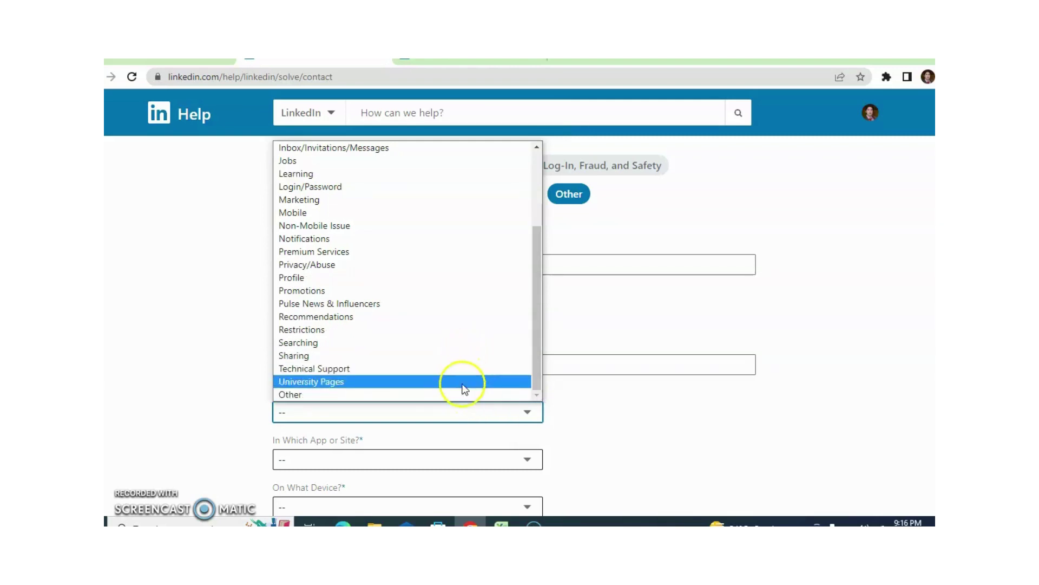
click(416, 396)
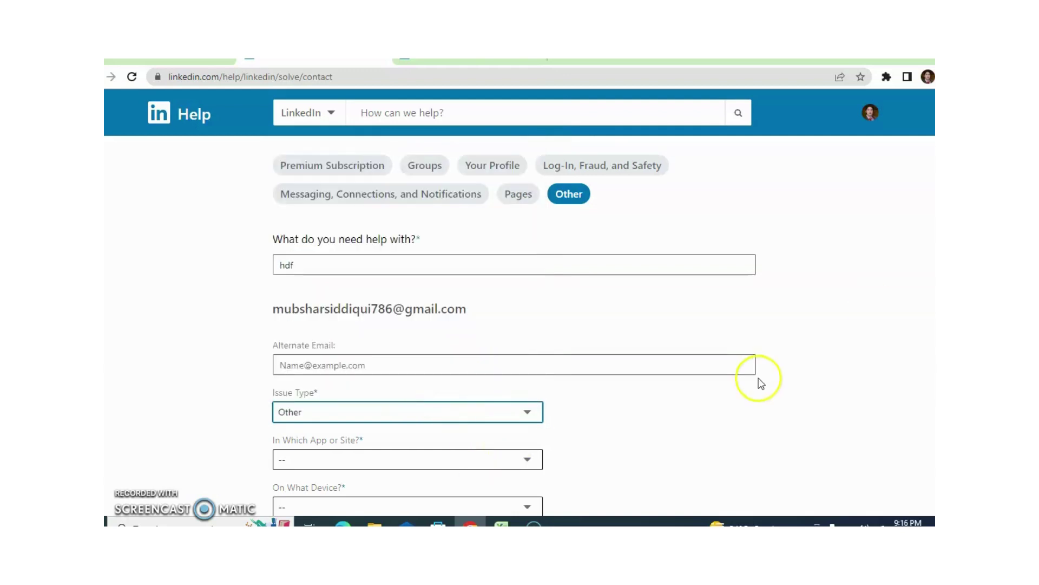
Set the app or site to LinkedIn (Website) and the device to Windows Laptop/Desktop
scroll(761, 383, down, 2)
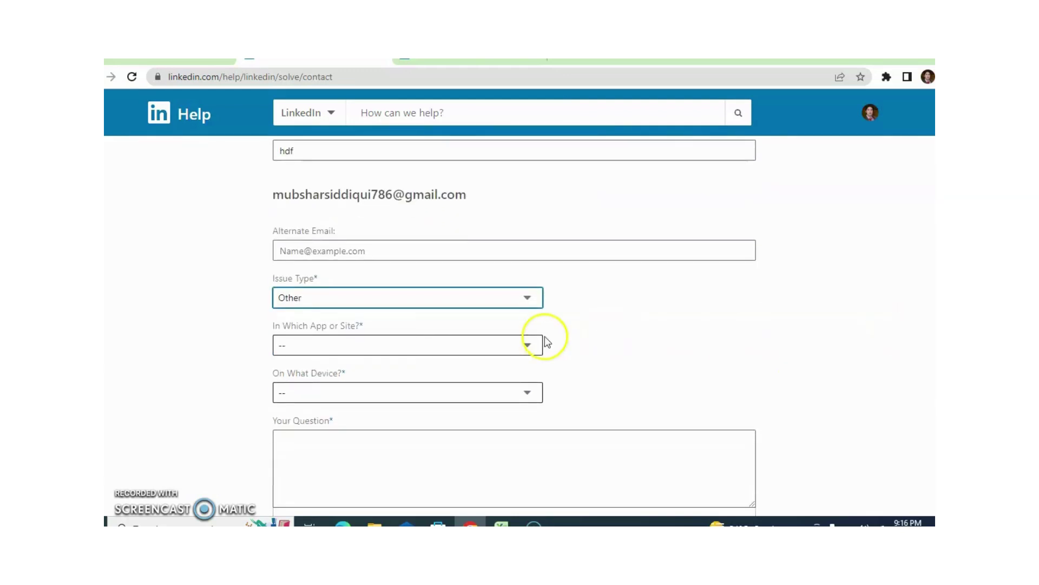
click(516, 347)
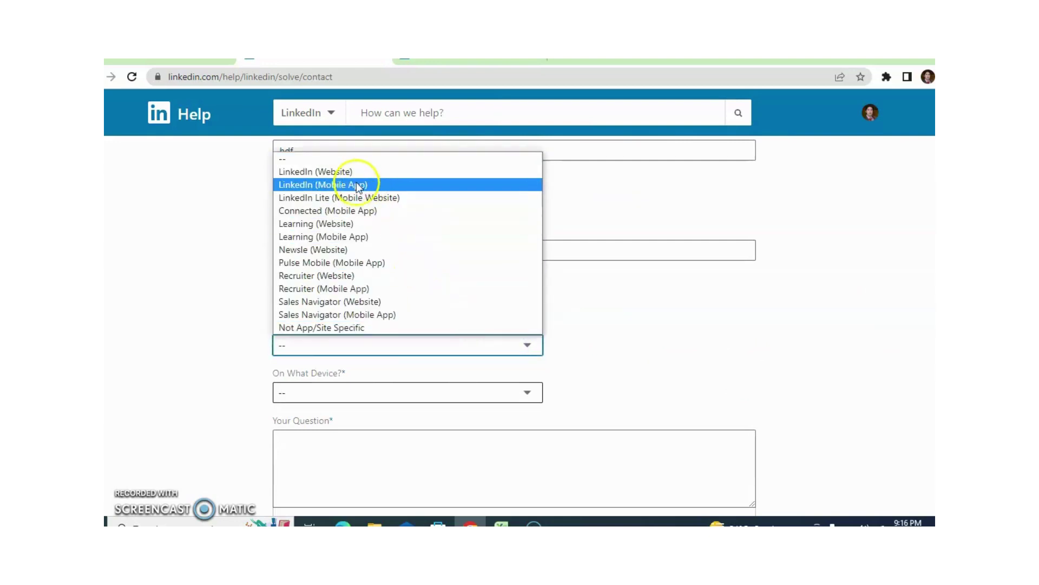
click(383, 171)
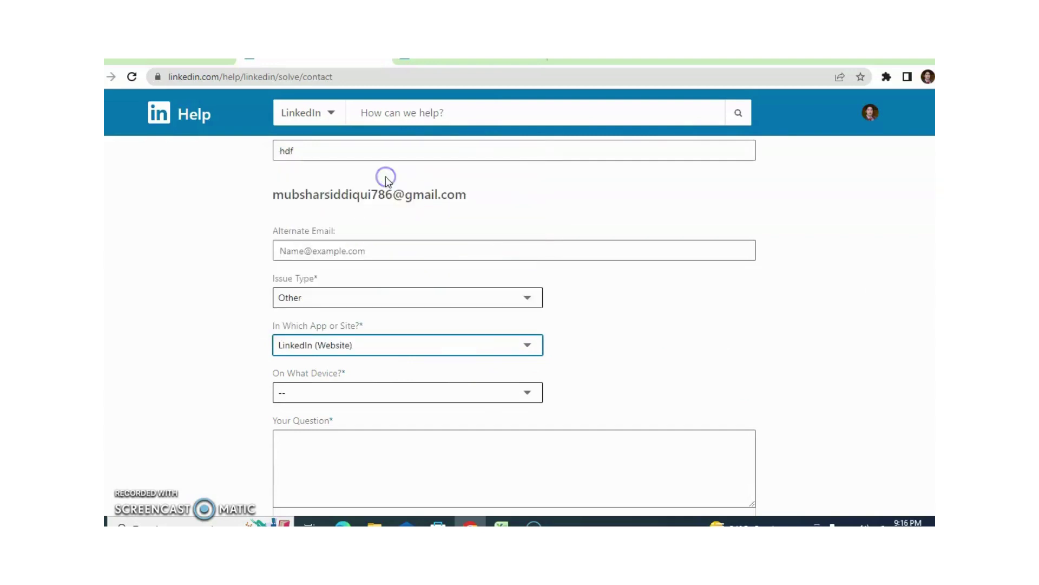
click(507, 392)
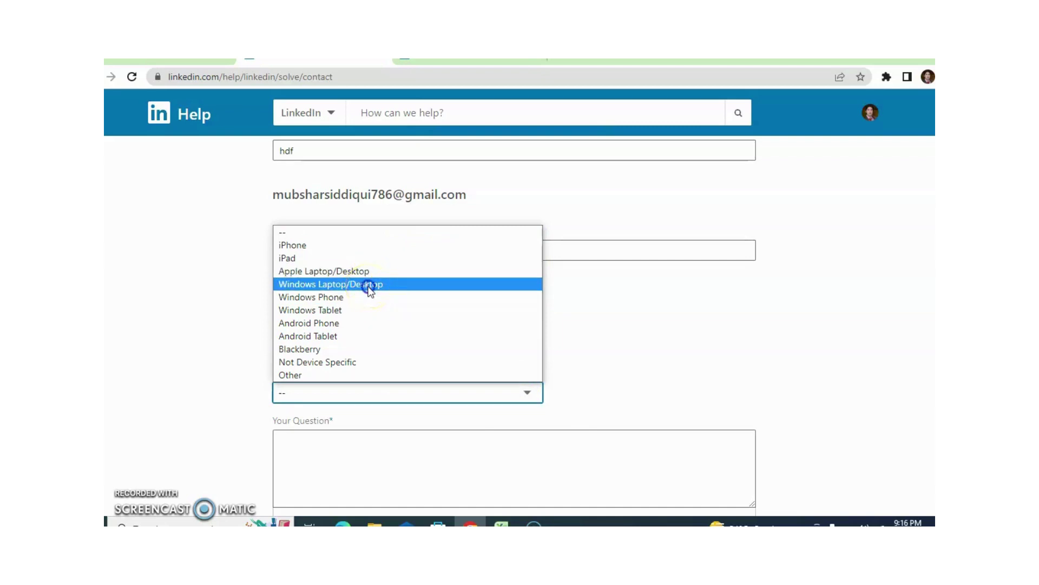
click(370, 285)
scroll(828, 363, down, 4)
click(553, 222)
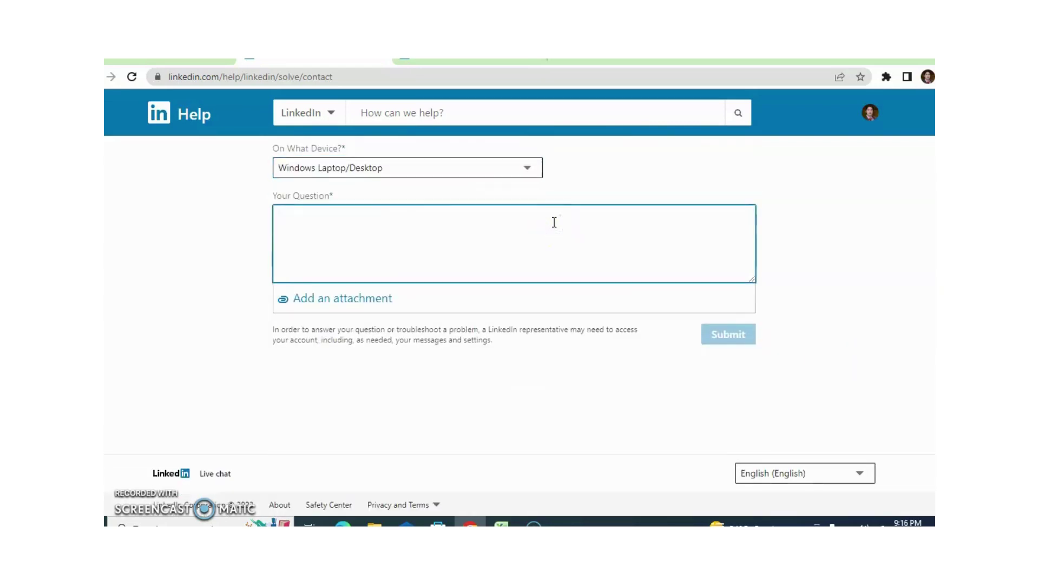
Paste the monthly InMail-limit question into Your Question, then return to the LinkedIn profile tab
text(how many inmails i can send per month only to free to open profile)
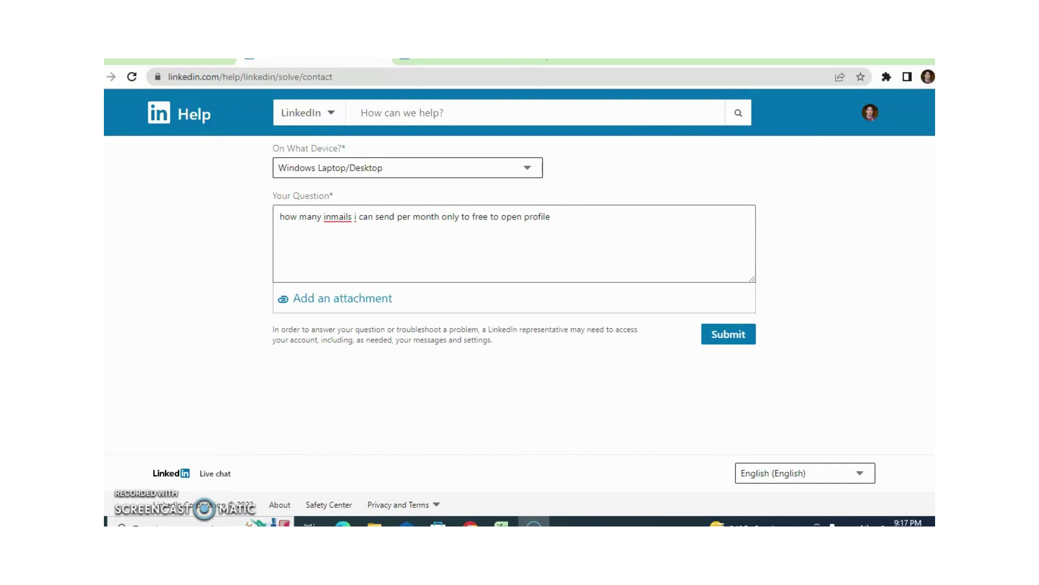
scroll(514, 325, up, 5)
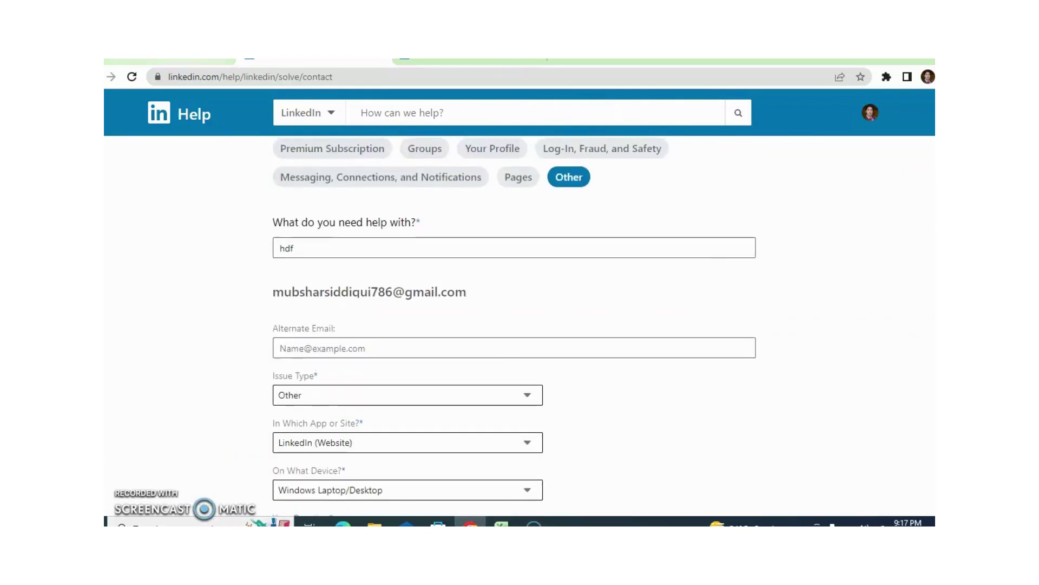
click(171, 60)
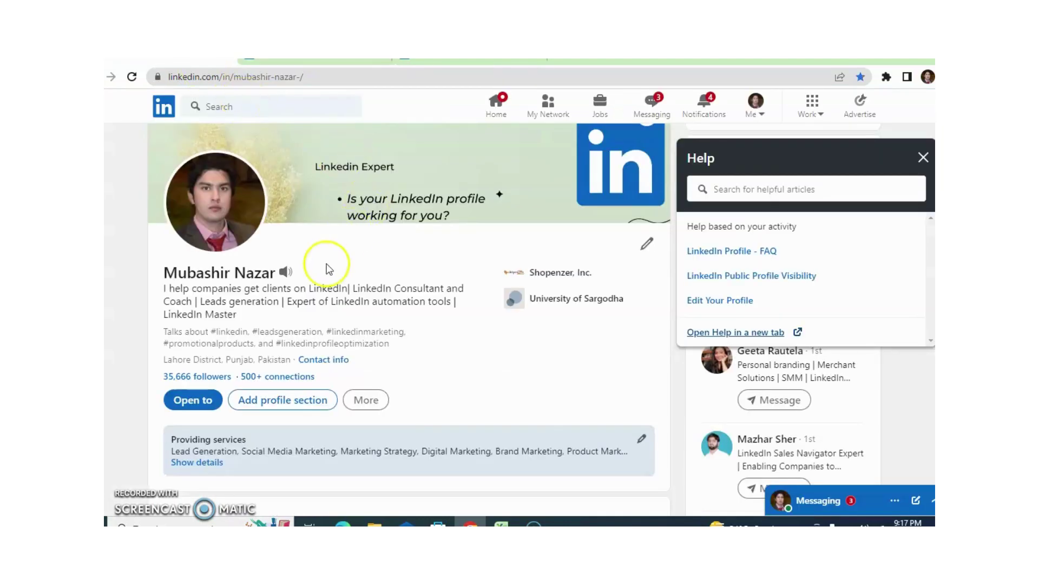